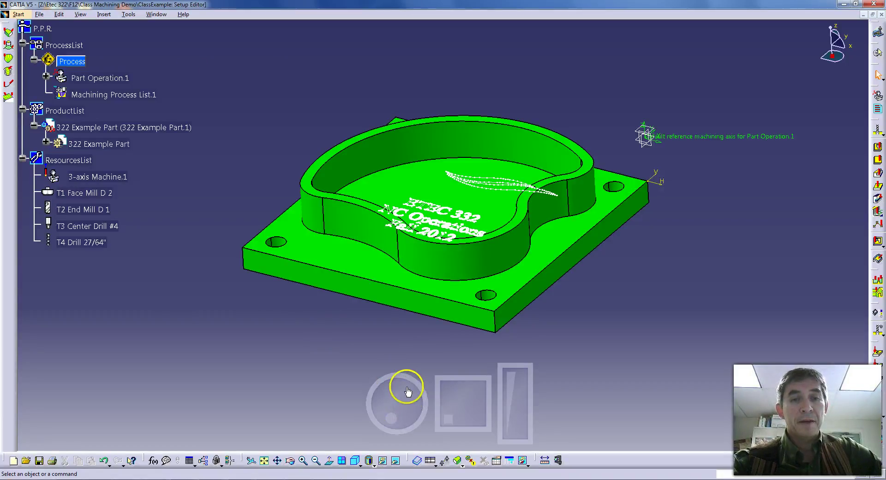
pyautogui.moveTo(405, 386); pyautogui.dragTo(406, 402)
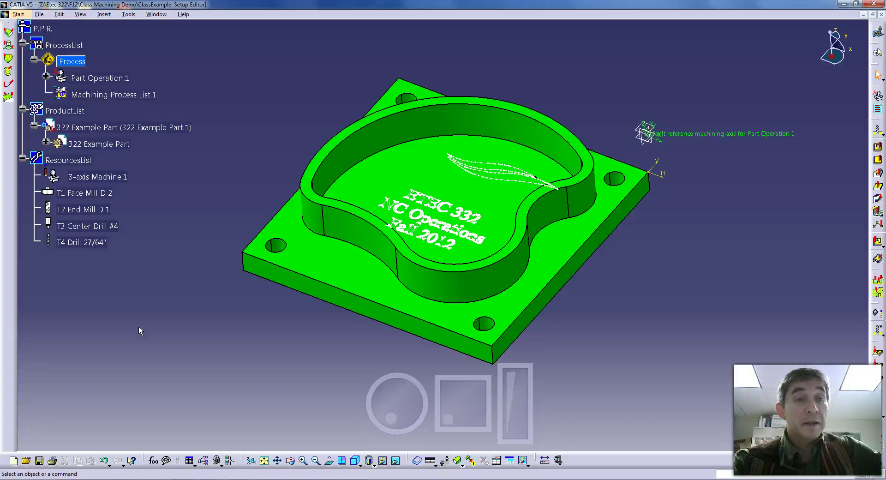
pyautogui.moveTo(466, 415); pyautogui.dragTo(467, 409)
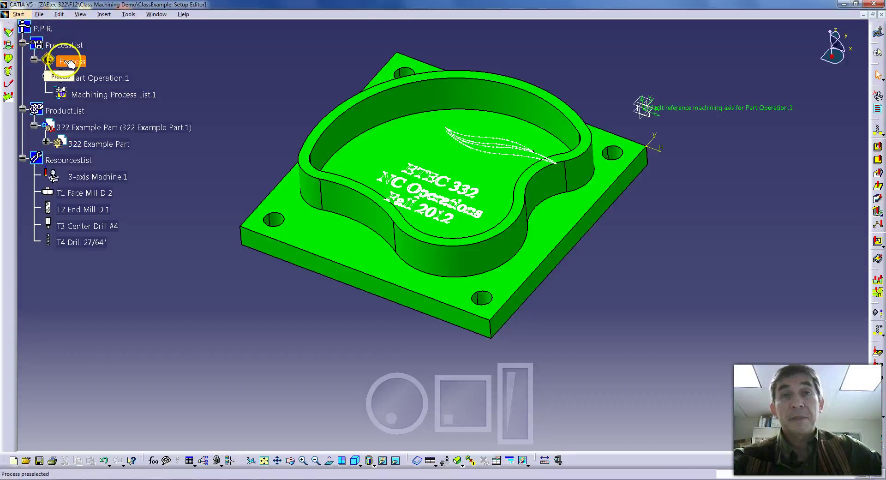
pyautogui.click(97, 65)
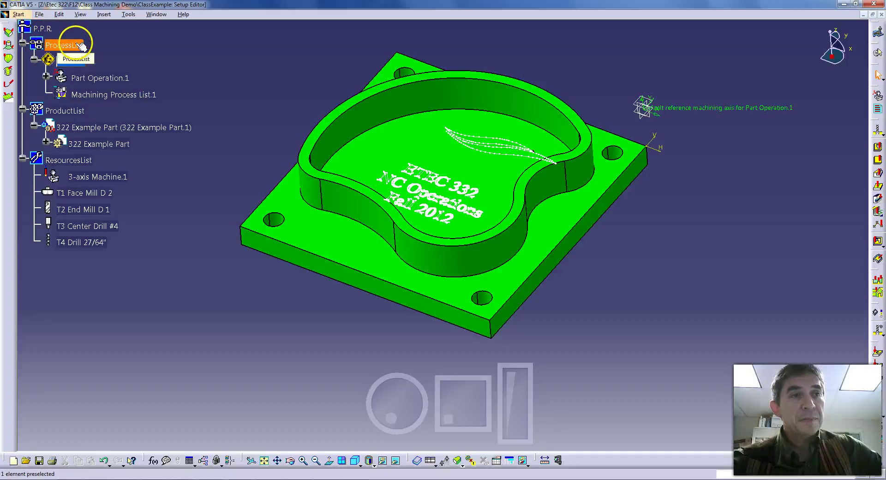
pyautogui.click(34, 59)
pyautogui.click(34, 59)
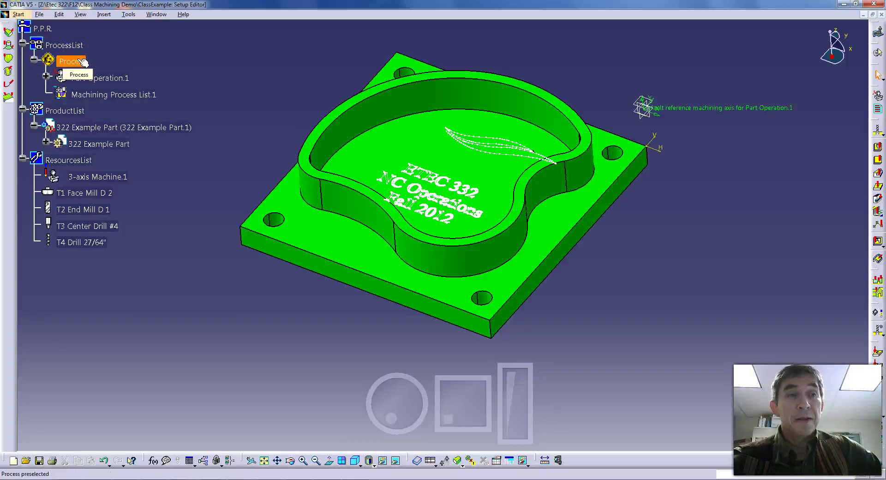
pyautogui.click(46, 58)
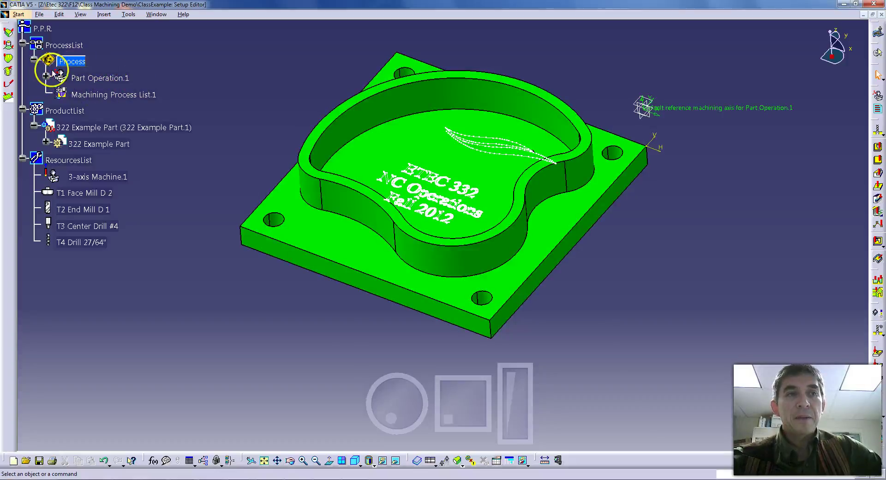
pyautogui.click(103, 81)
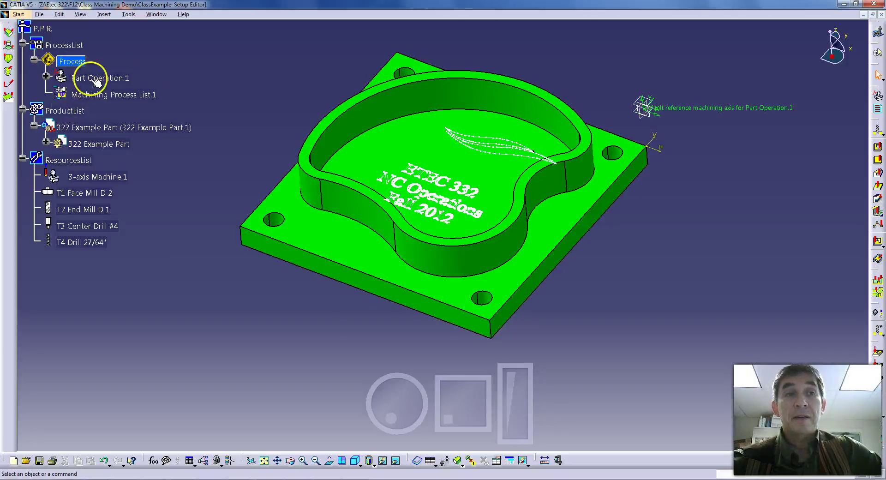
pyautogui.click(90, 105)
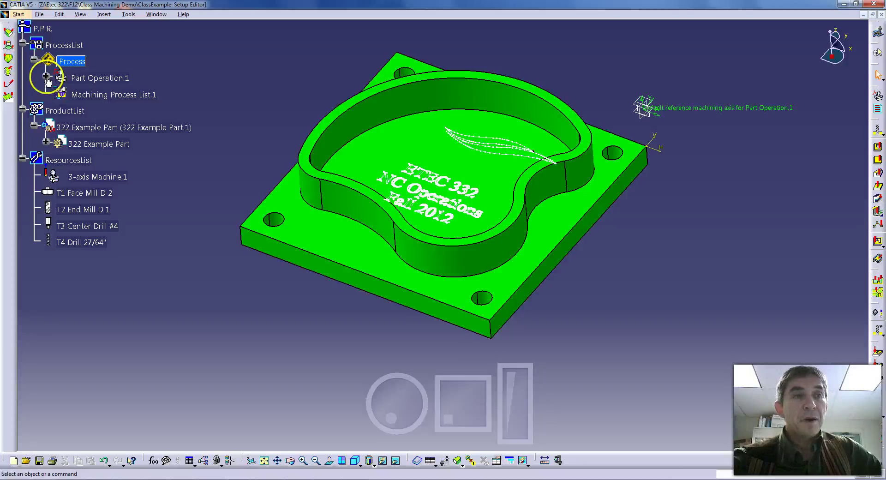
# Expand Part Operation.1 down to the tool changes in Manufacturing Program.1 and examine the Facing.1 operation under Tool Change.1.
pyautogui.click(46, 75)
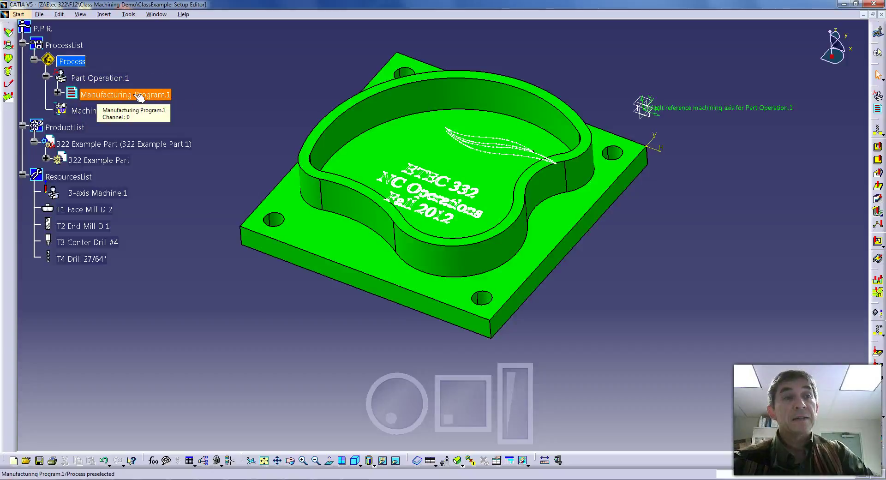
pyautogui.click(58, 91)
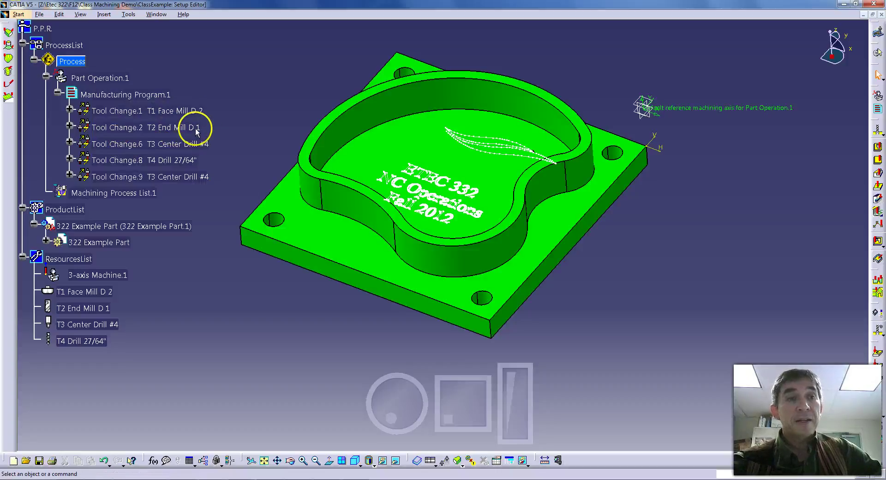
pyautogui.click(69, 111)
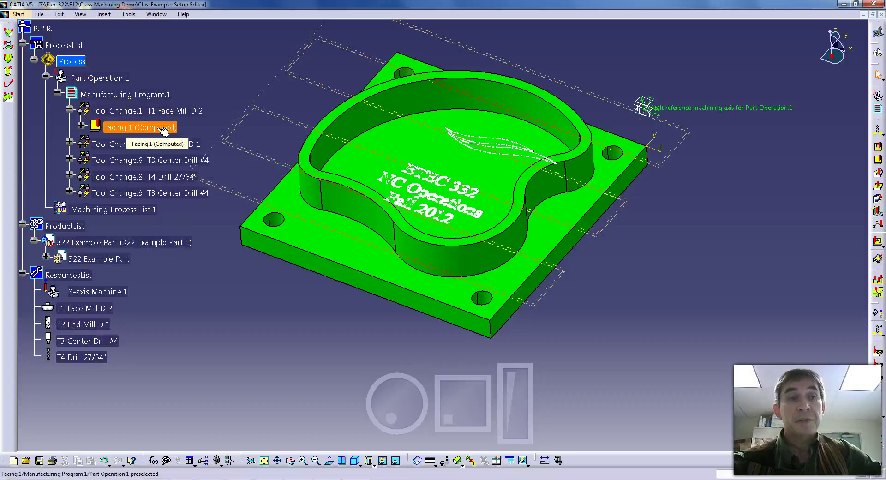
pyautogui.click(181, 112)
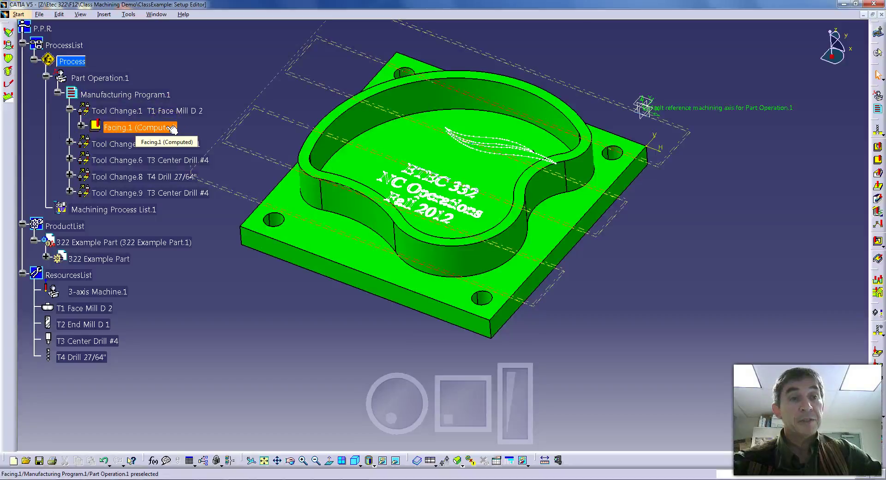
# Examine the Profile Contouring.1 and Pocketing.1 operations under Tool Change.2, and collapse that tool change again.
pyautogui.click(71, 142)
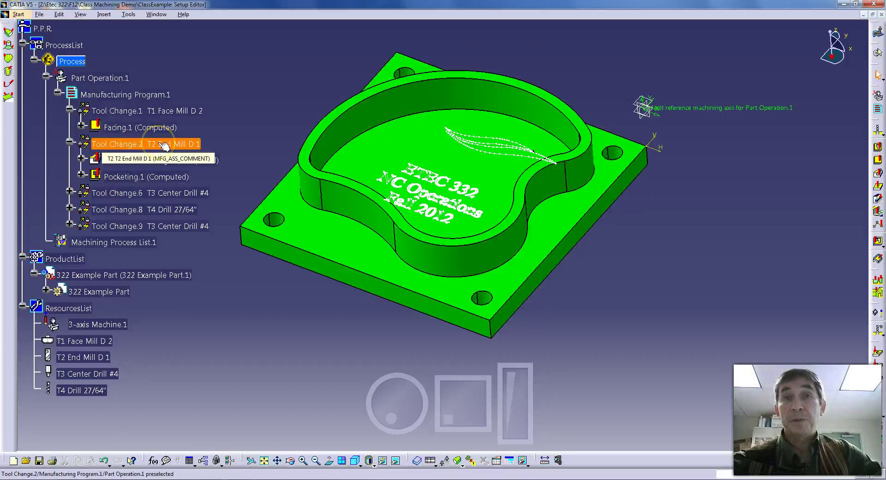
pyautogui.click(93, 144)
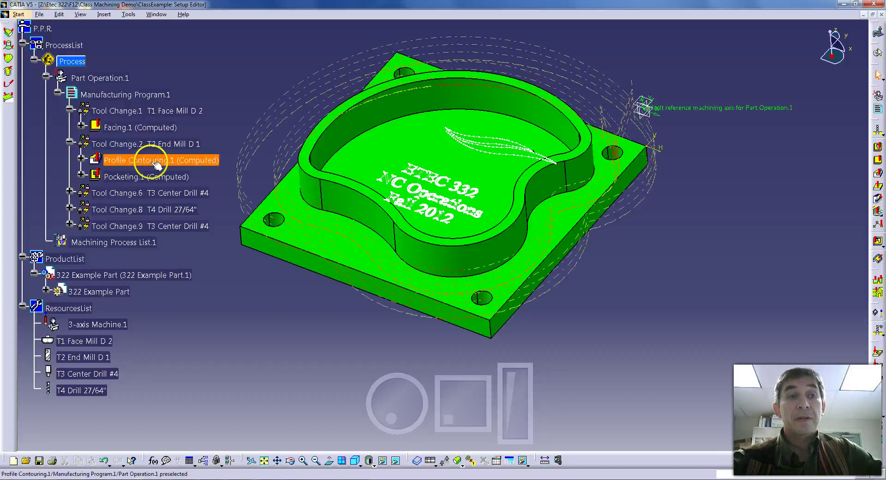
pyautogui.click(177, 162)
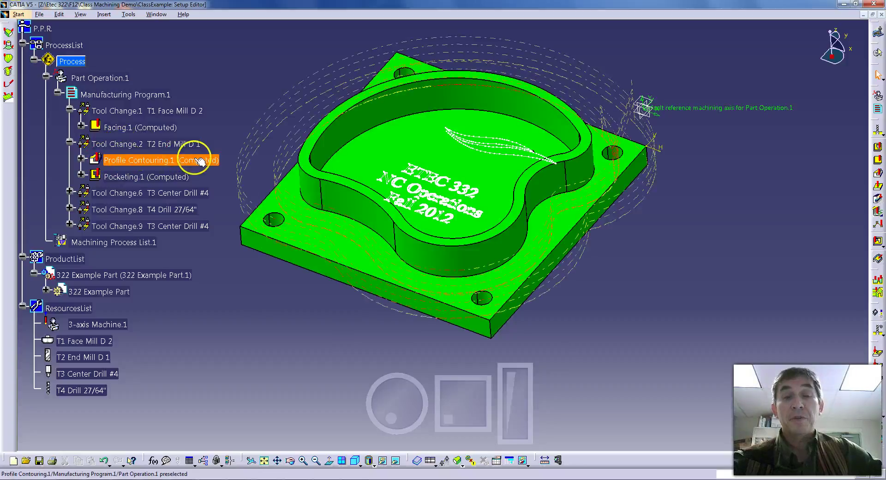
pyautogui.click(172, 179)
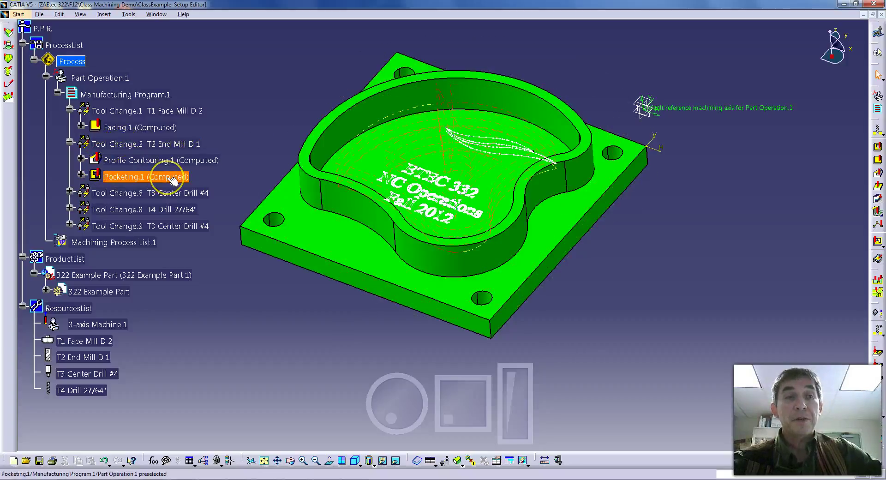
pyautogui.click(70, 142)
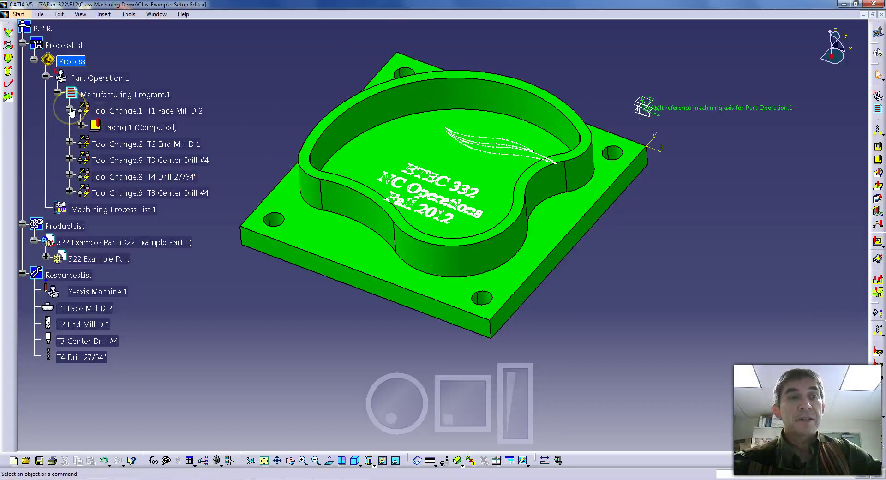
# Examine the tool path of Facing.1, and collapse Part Operation.1 in the process list.
pyautogui.click(81, 125)
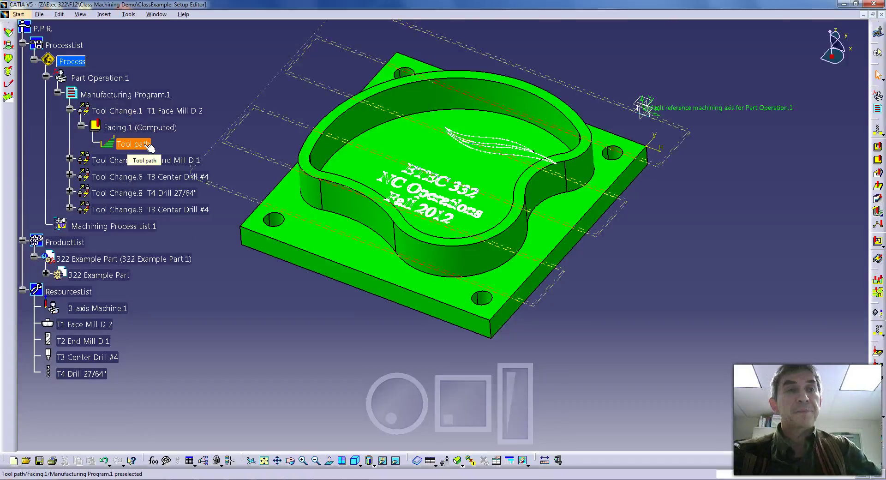
pyautogui.click(57, 93)
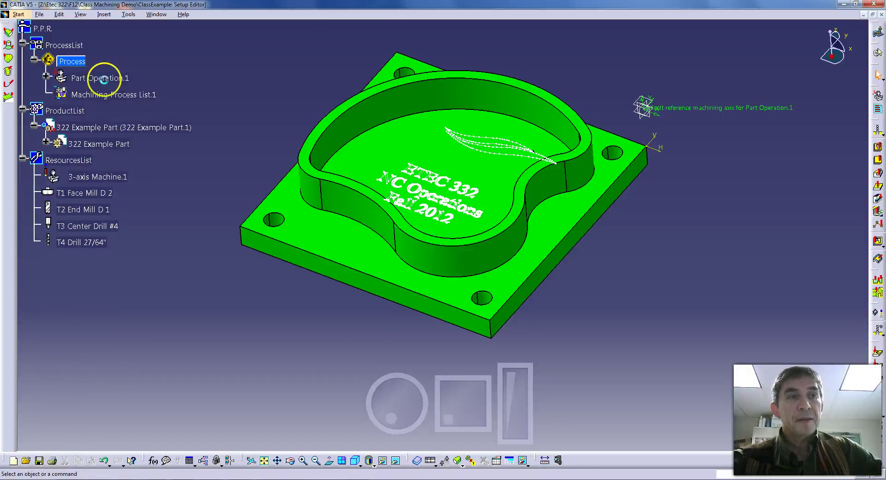
pyautogui.click(22, 42)
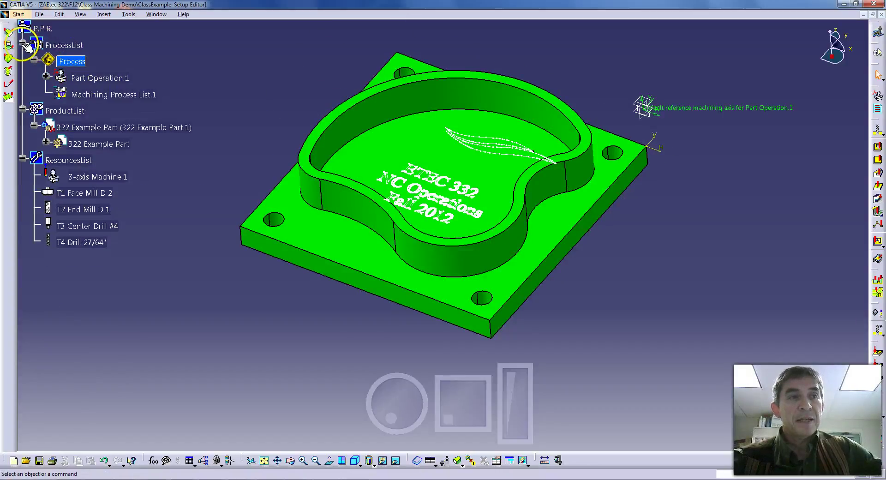
# Expand the 322 Example Part in the product list and show its hidden Raw Stock body.
pyautogui.click(21, 109)
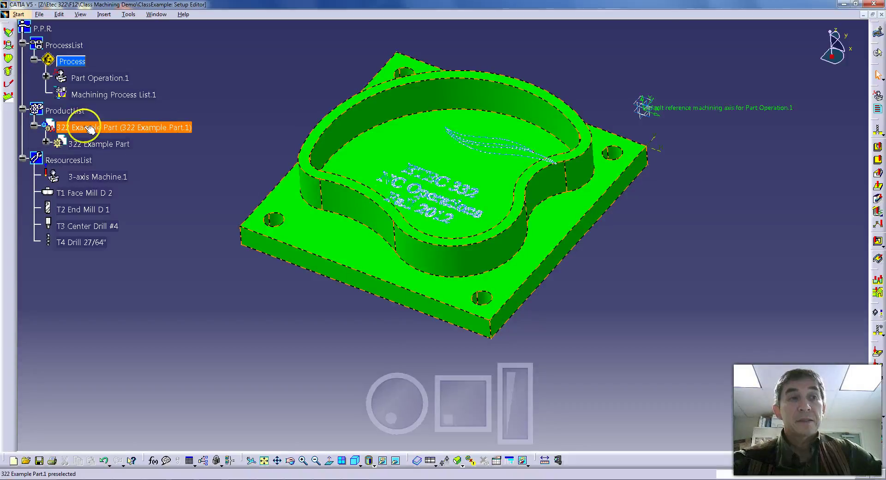
pyautogui.click(47, 143)
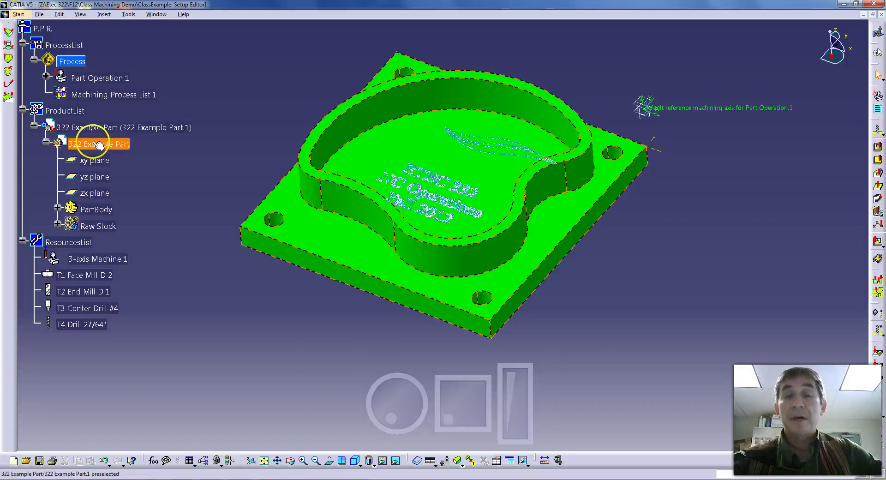
pyautogui.rightClick(100, 226)
pyautogui.click(118, 255)
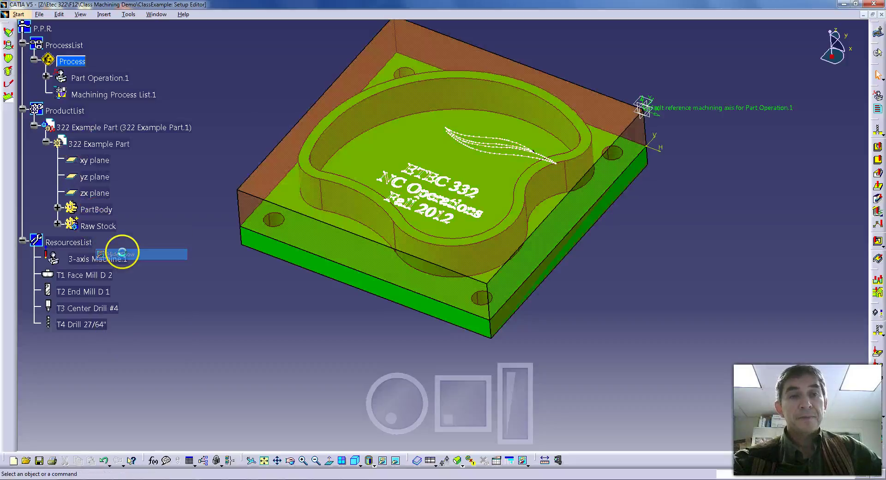
pyautogui.moveTo(409, 401)
pyautogui.mouseDown(button='middle')
pyautogui.moveTo(396, 379)
pyautogui.moveTo(418, 350)
pyautogui.moveTo(397, 402)
pyautogui.moveTo(405, 414)
pyautogui.mouseUp(button='middle')
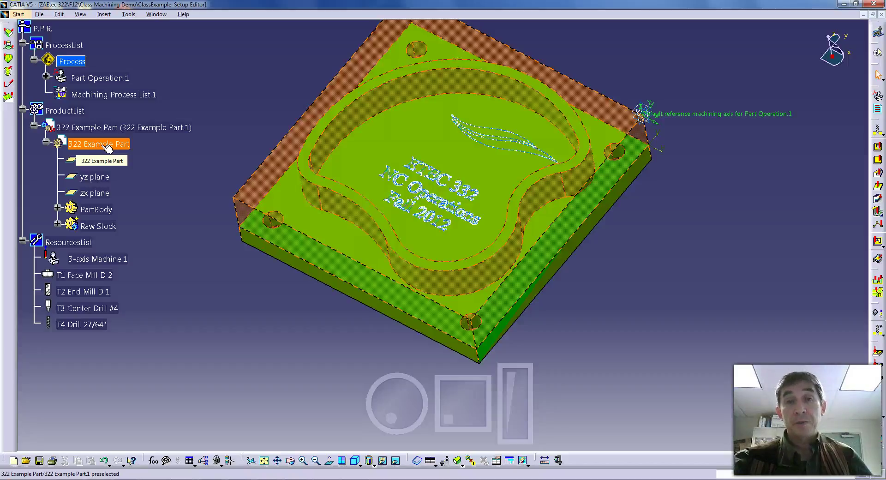
pyautogui.click(145, 184)
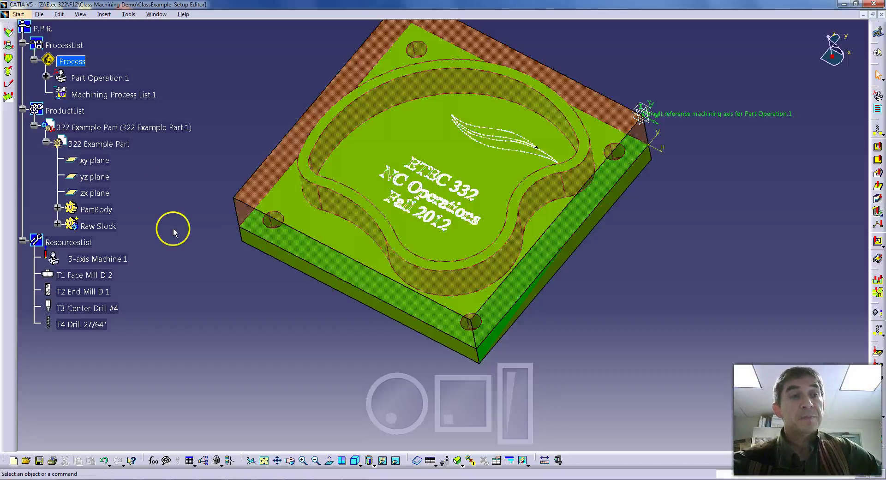
# Expand the PartBody features and switch to the part design environment from Pad.1, leaving Pad.1 selected.
pyautogui.click(58, 209)
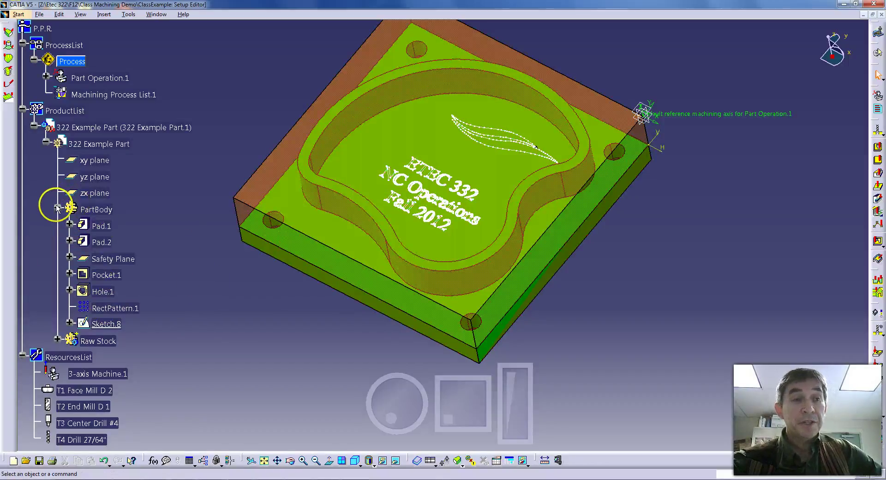
pyautogui.doubleClick(99, 227)
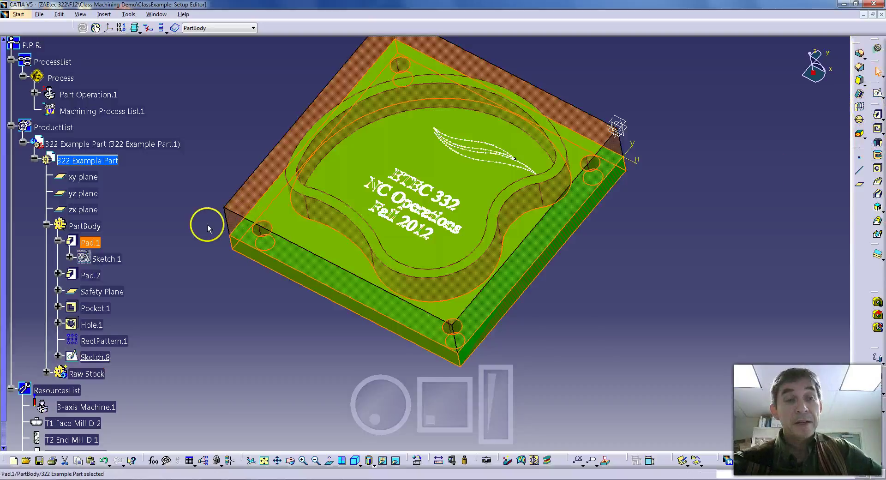
pyautogui.scroll(1, 92, 272)
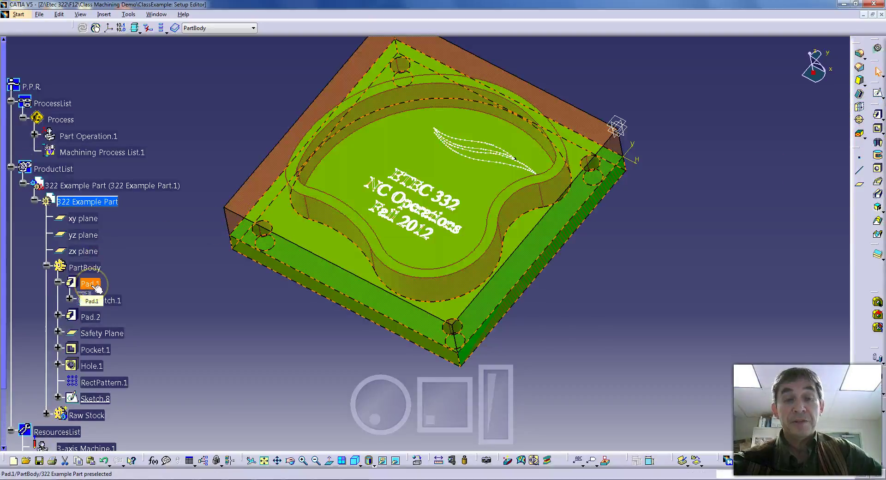
pyautogui.click(94, 285)
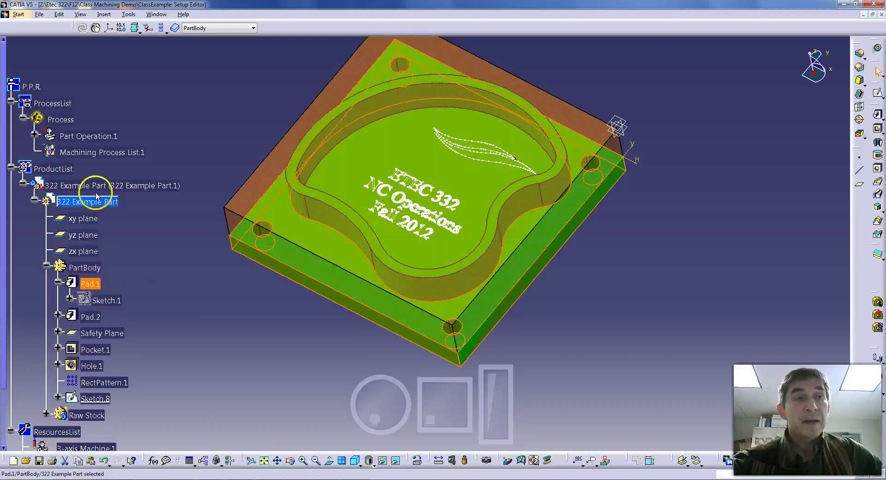
pyautogui.scroll(-2, 159, 271)
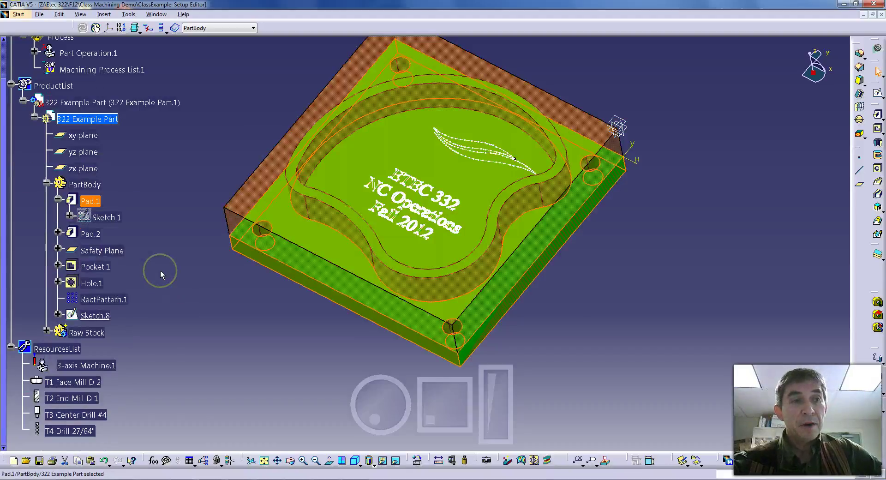
pyautogui.scroll(1, 160, 270)
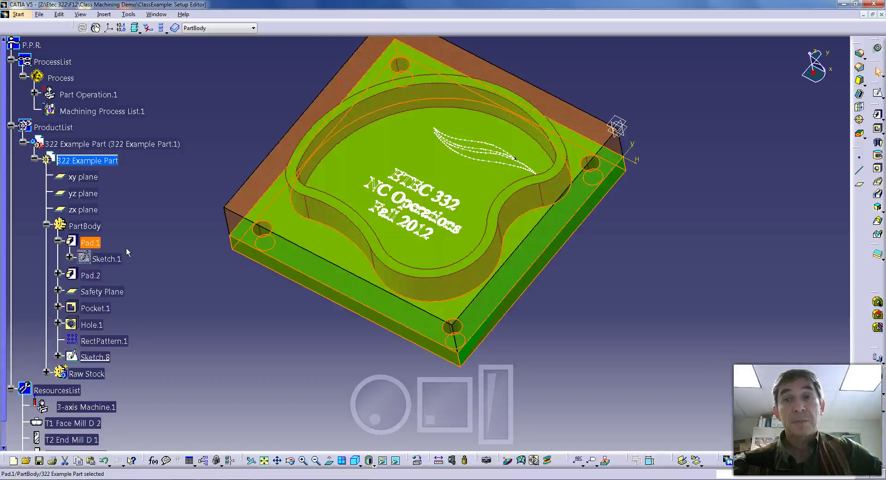
# Return to the machining environment by activating Part Operation.1, and collapse the 322 Example Part in the product list.
pyautogui.click(23, 144)
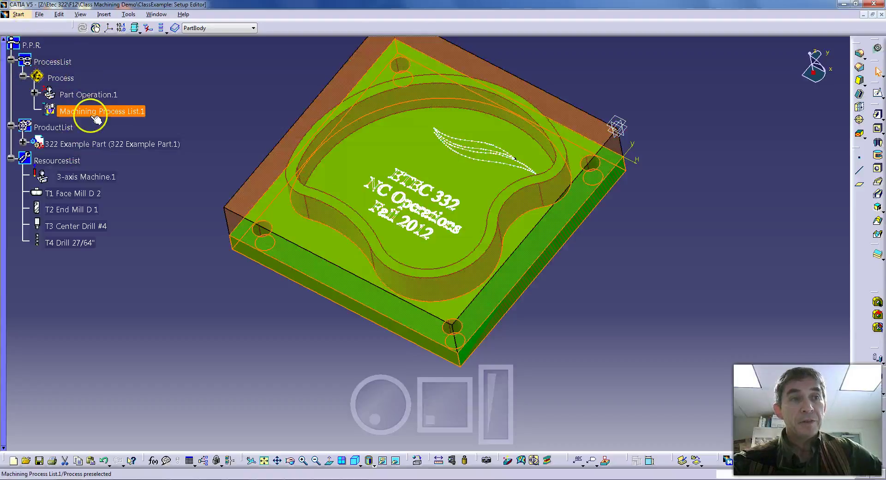
pyautogui.doubleClick(90, 96)
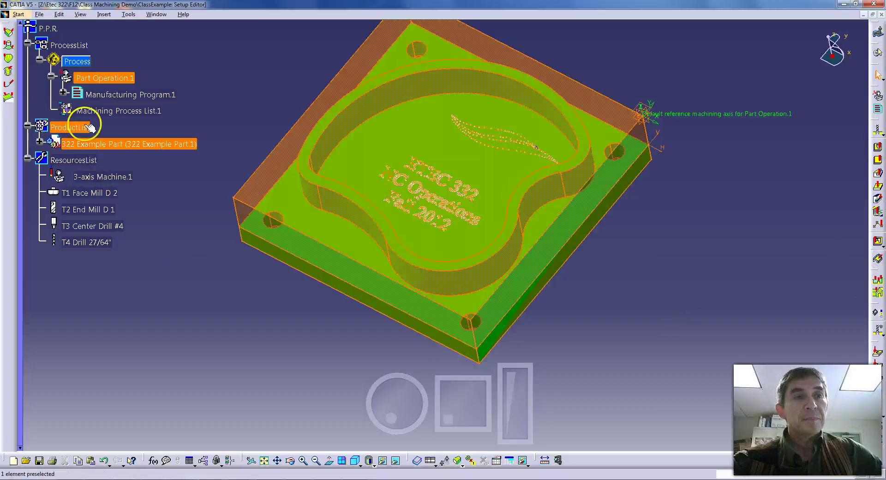
pyautogui.click(40, 142)
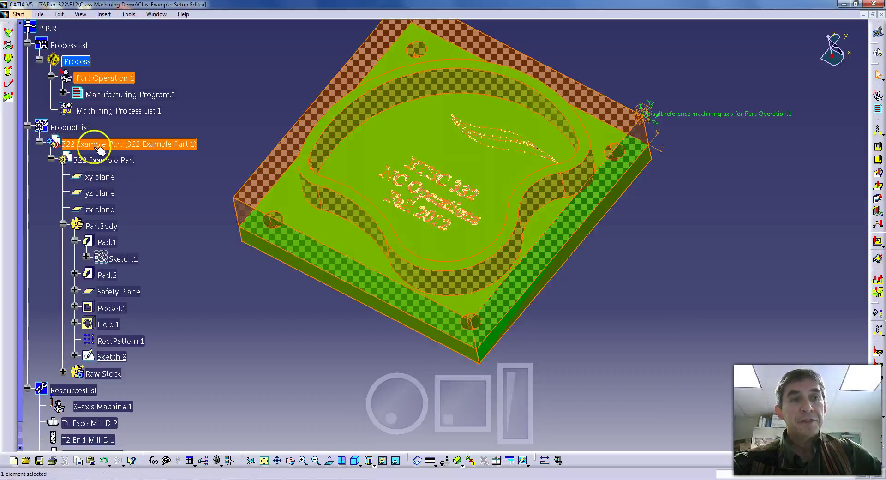
pyautogui.click(41, 141)
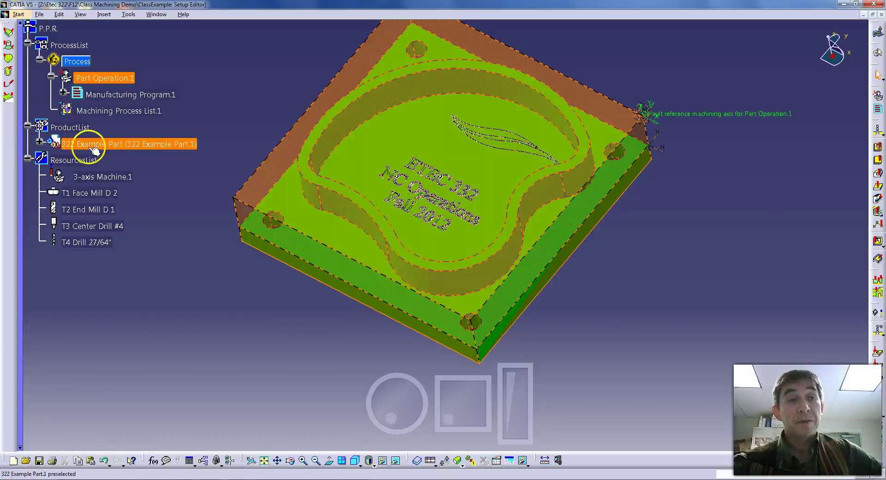
pyautogui.click(57, 138)
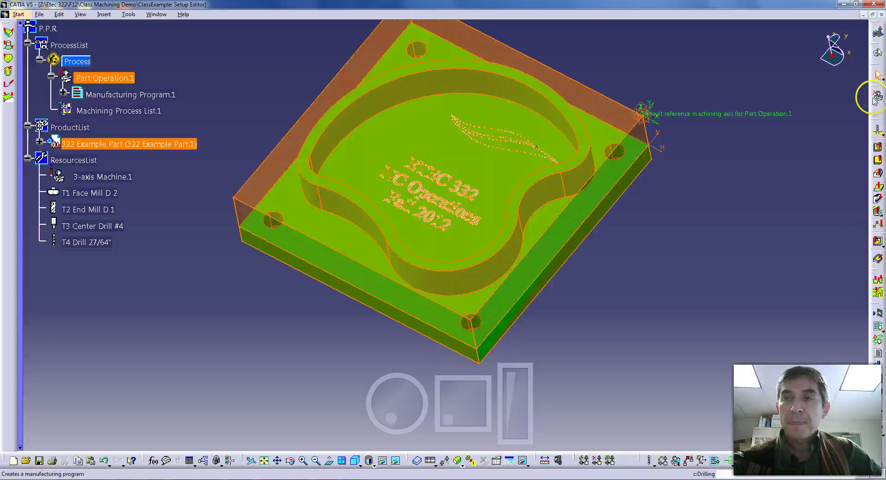
# Float the part operation and manufacturing program commands over the model view, and insert a new part operation after Part Operation.1.
pyautogui.moveTo(874, 90); pyautogui.dragTo(746, 15)
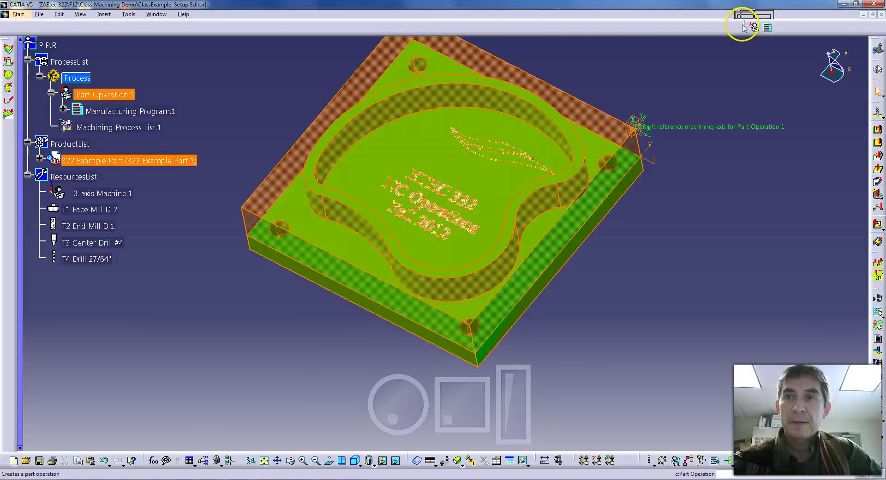
pyautogui.moveTo(739, 45); pyautogui.dragTo(739, 81)
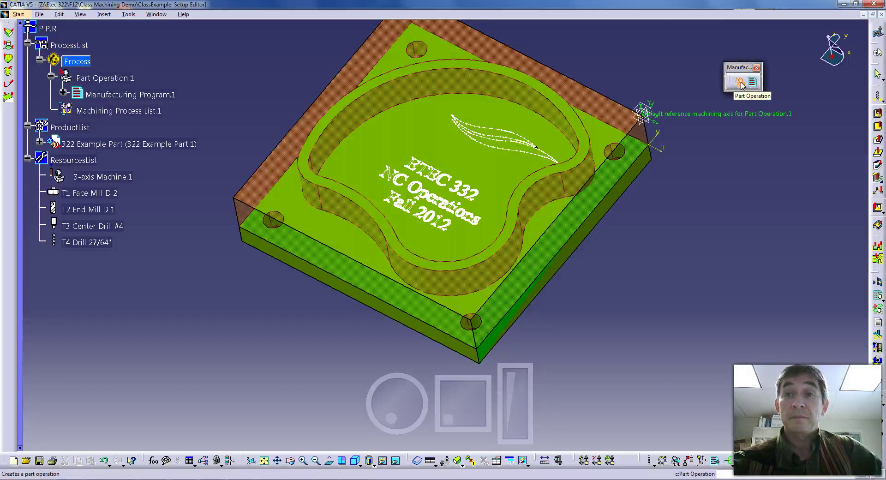
pyautogui.click(115, 80)
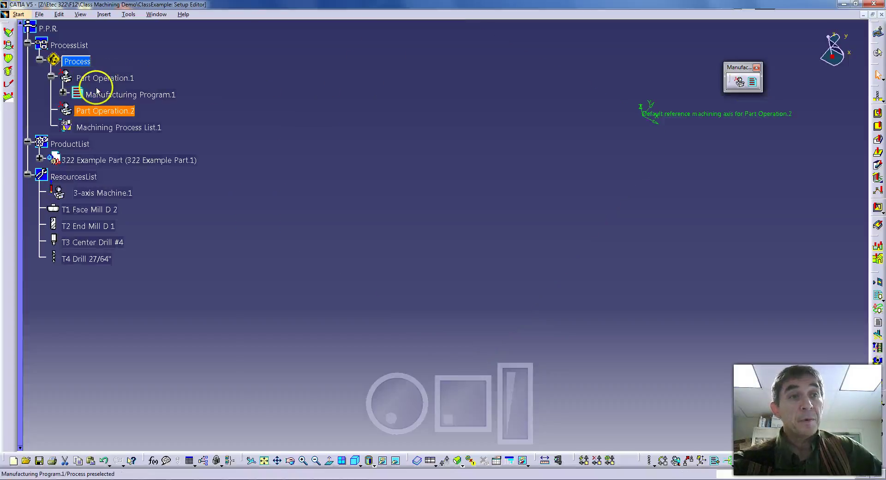
# Review the settings of Part Operation.1 without changing them, and expand its manufacturing program in the process list.
pyautogui.click(111, 111)
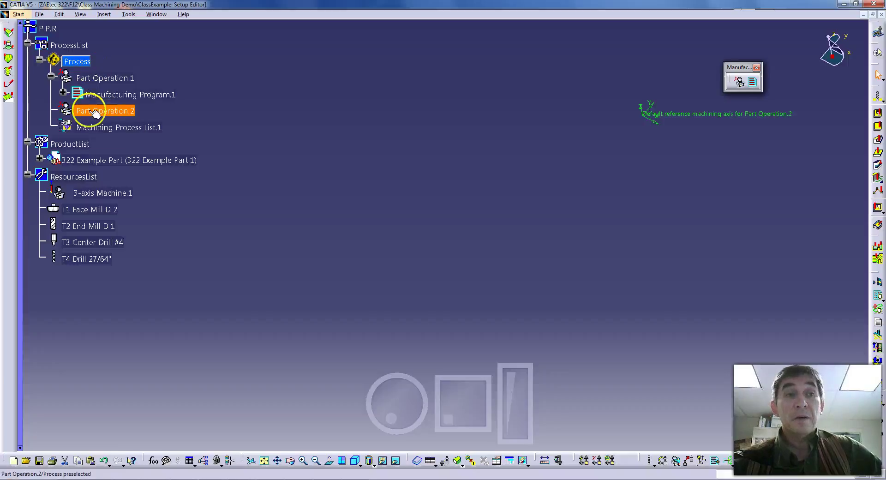
pyautogui.doubleClick(97, 77)
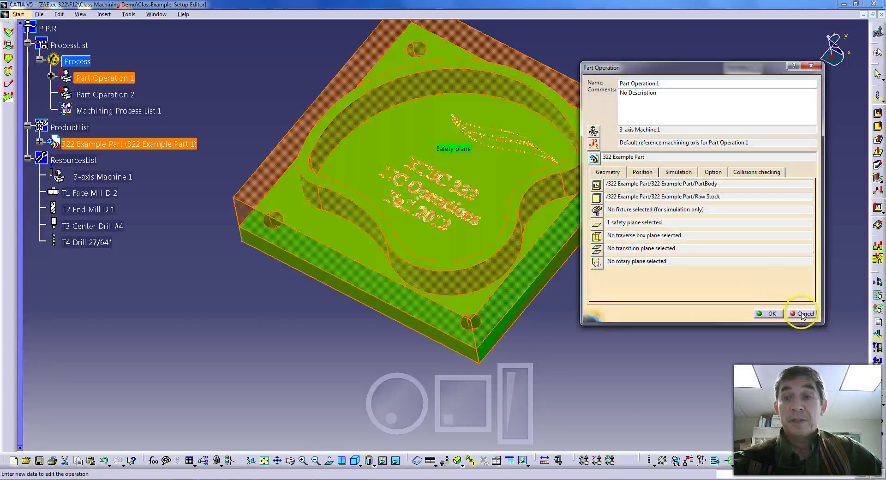
pyautogui.click(802, 313)
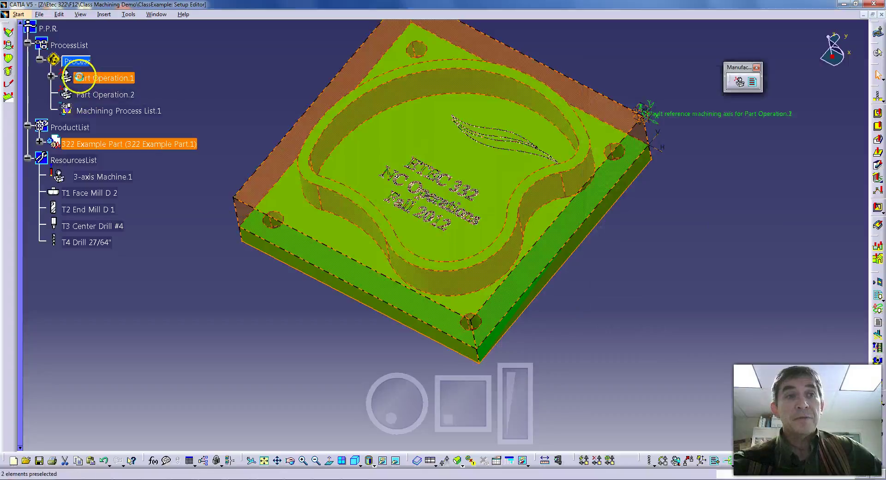
pyautogui.click(121, 99)
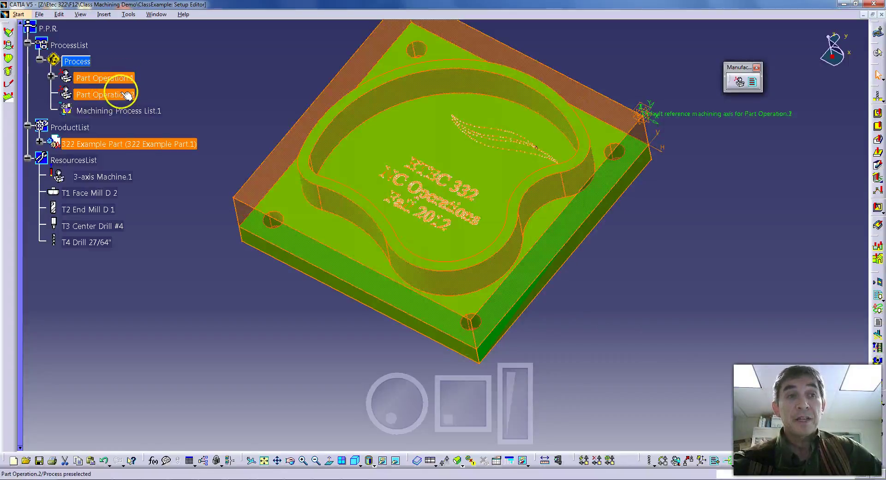
pyautogui.click(51, 75)
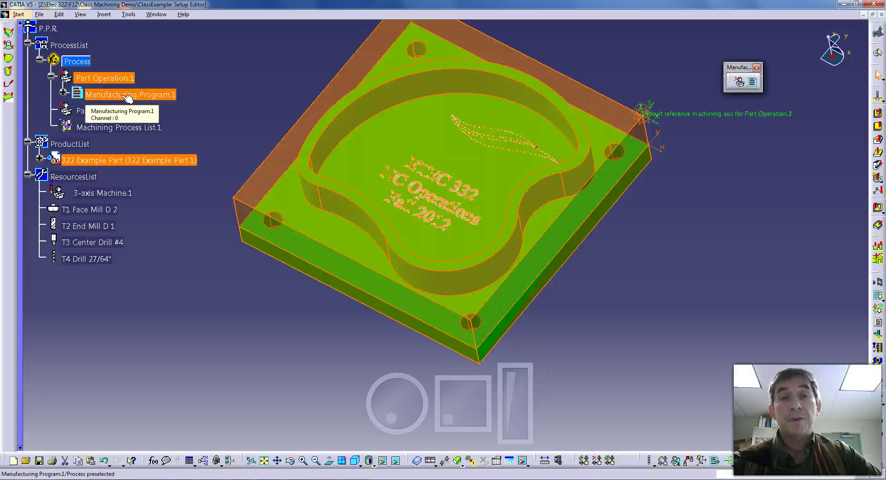
# Add two manufacturing programs to Part Operation.1, one before and one after Manufacturing Program.1.
pyautogui.click(753, 83)
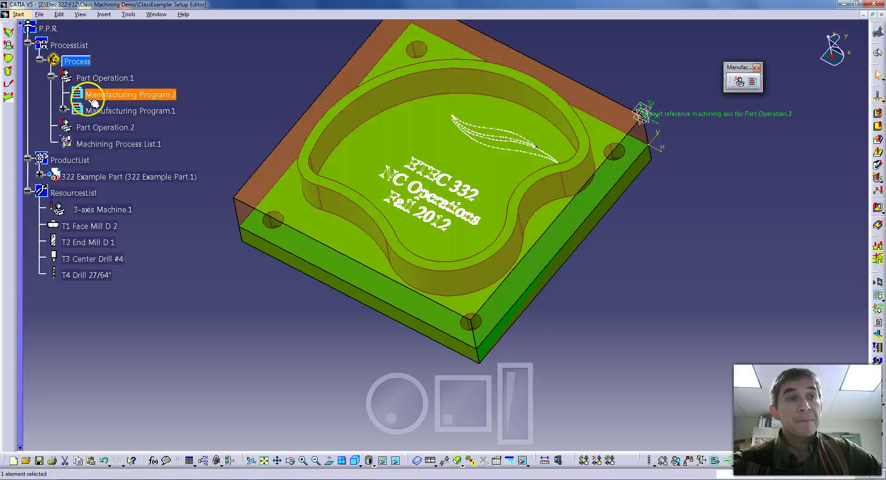
pyautogui.keyDown('ctrl'); pyautogui.click(126, 112); pyautogui.keyUp('ctrl')
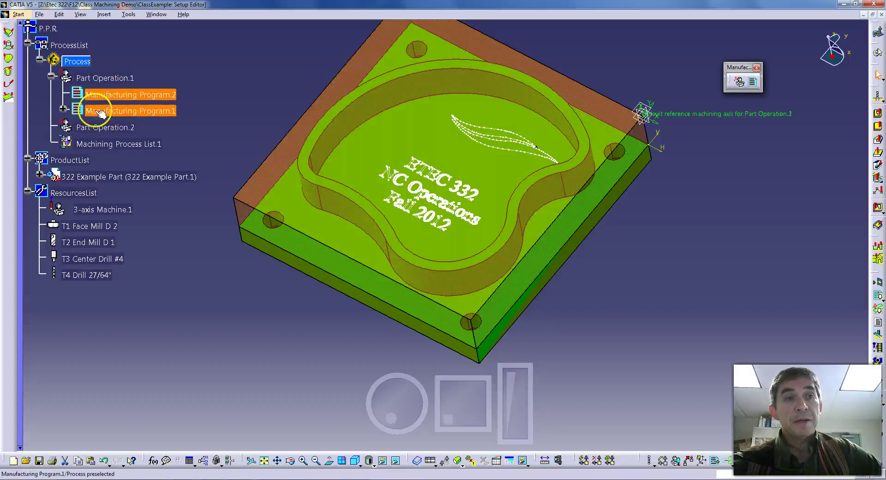
pyautogui.keyDown('ctrl'); pyautogui.click(147, 115); pyautogui.keyUp('ctrl')
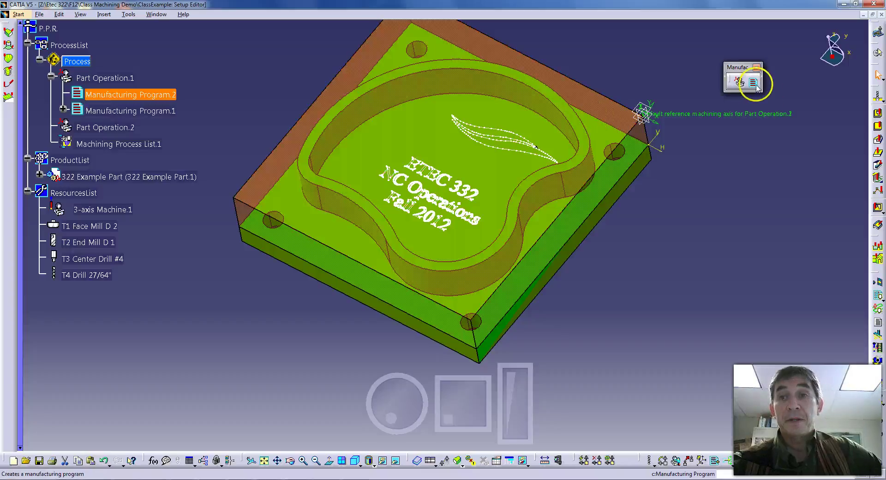
pyautogui.click(186, 68)
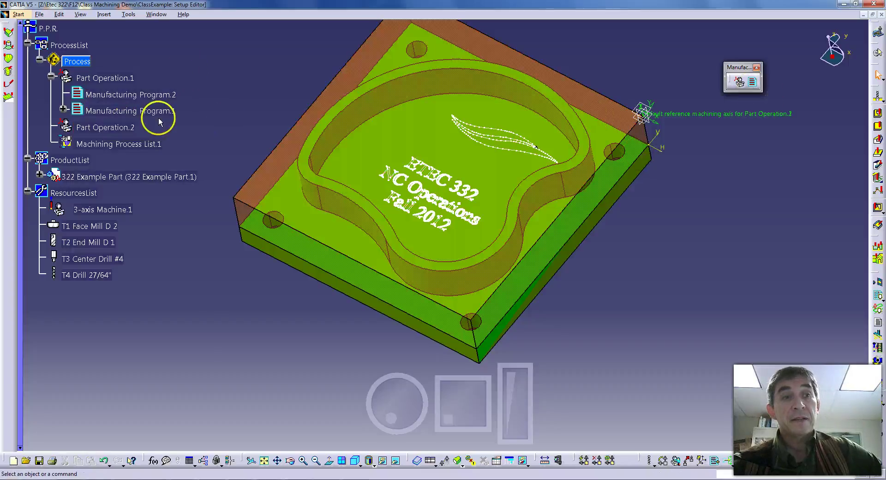
pyautogui.click(753, 83)
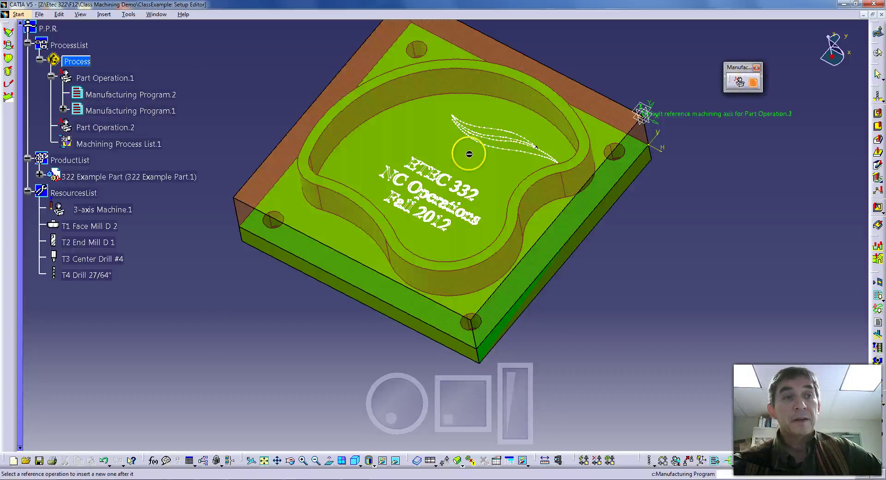
pyautogui.click(158, 114)
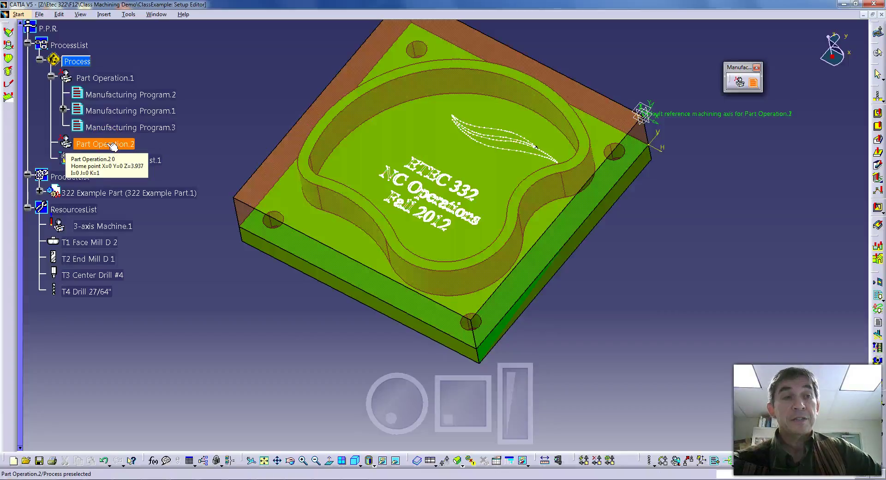
# Add a manufacturing program under Part Operation.2, and expand that operation to select the new program.
pyautogui.moveTo(113, 146); pyautogui.dragTo(51, 146)
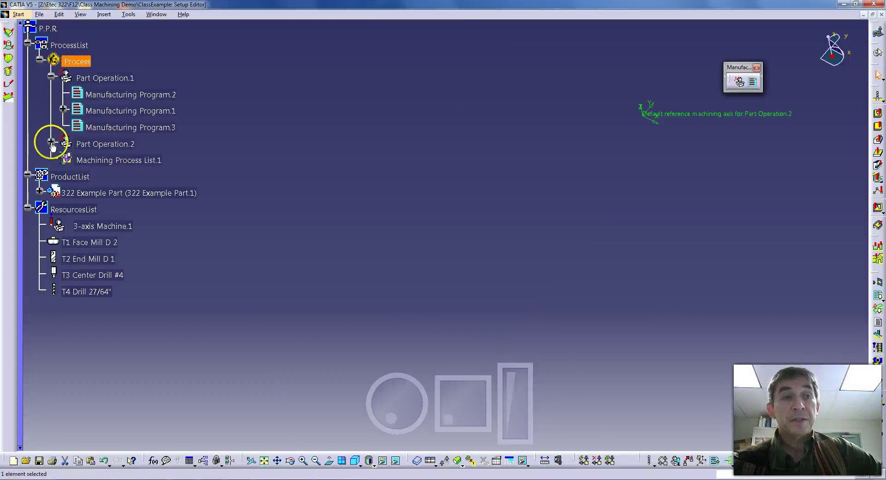
pyautogui.click(51, 142)
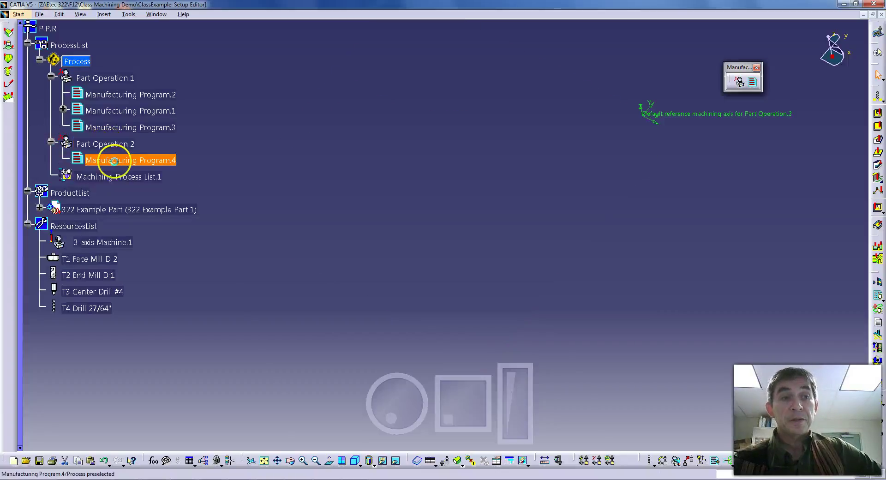
pyautogui.click(171, 160)
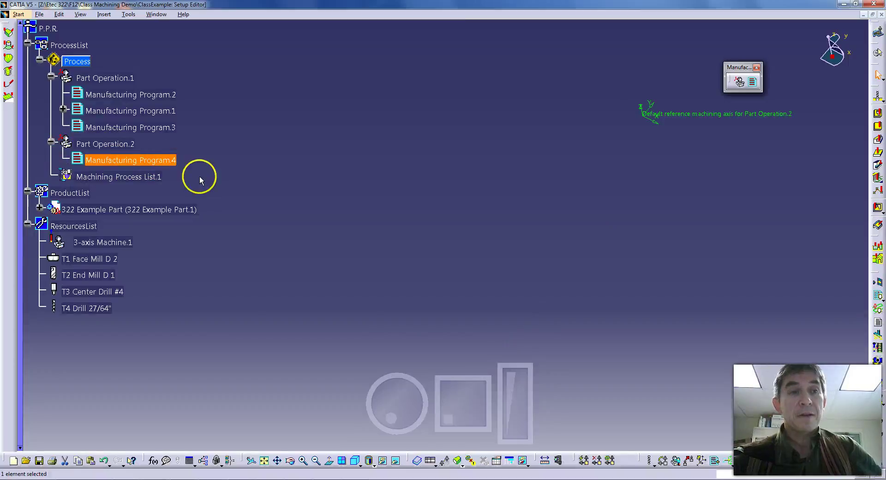
# Delete Manufacturing Program.2 and Manufacturing Program.3 from Part Operation.1, and Manufacturing Program.4 from Part Operation.2.
pyautogui.click(150, 95)
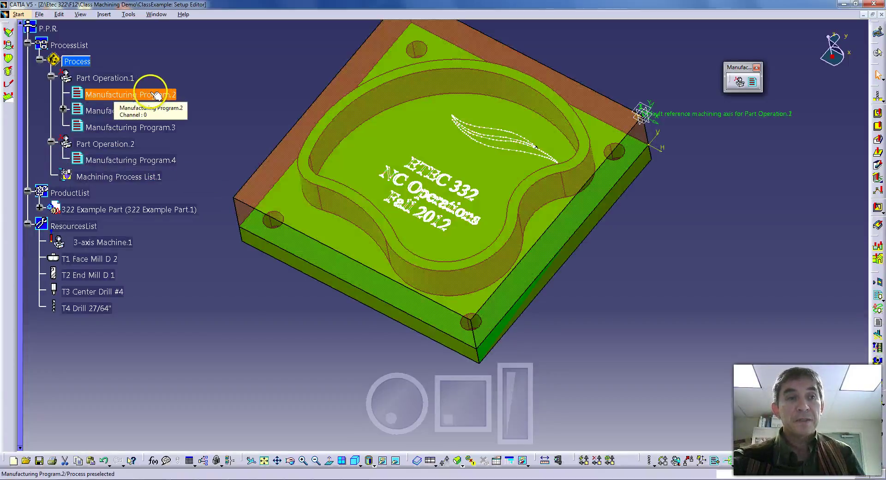
pyautogui.rightClick(151, 95)
pyautogui.click(171, 202)
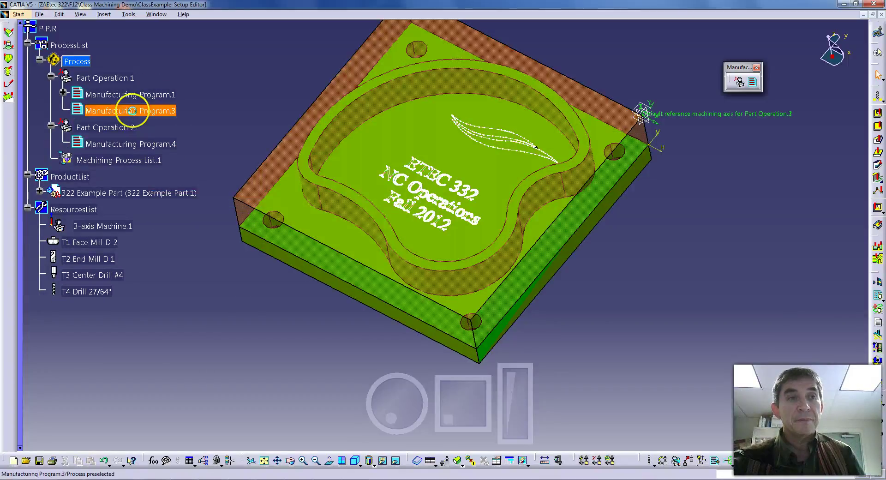
pyautogui.rightClick(136, 112)
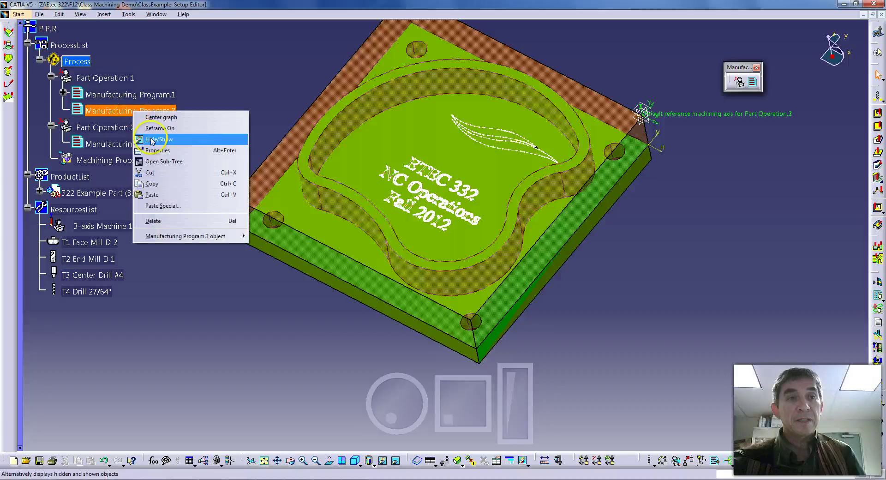
pyautogui.click(165, 221)
pyautogui.rightClick(125, 127)
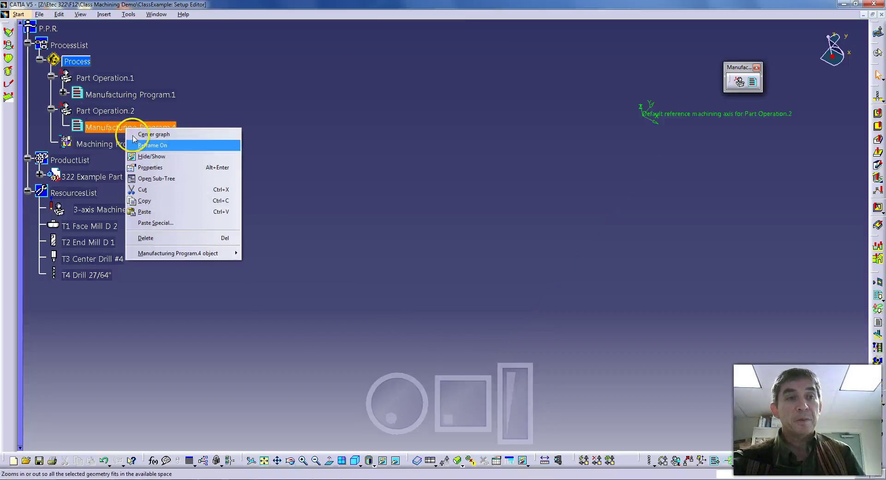
pyautogui.click(168, 237)
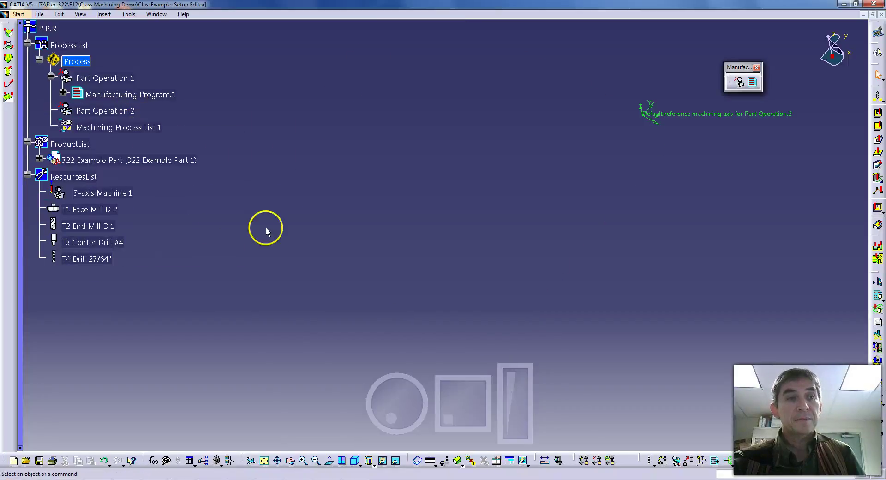
# Dock the part operation and manufacturing program commands again, and float the Machining Operations toolbar over the model view.
pyautogui.moveTo(737, 69); pyautogui.dragTo(759, 21)
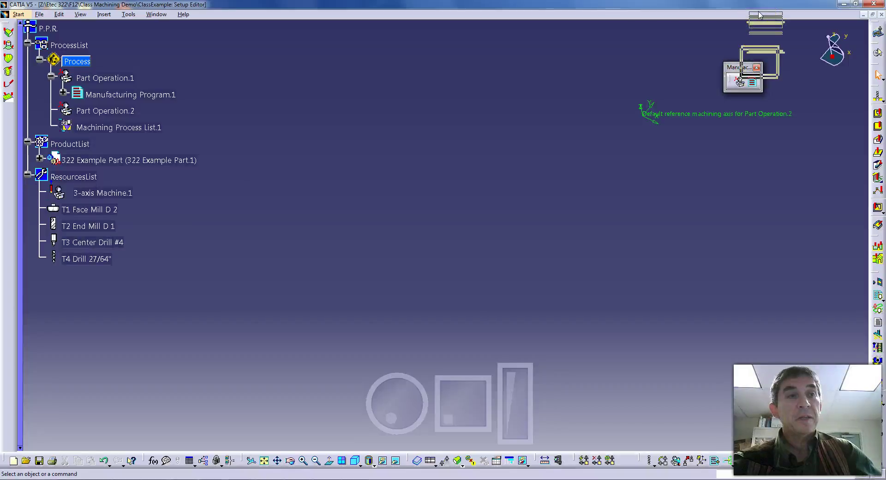
pyautogui.moveTo(759, 15); pyautogui.dragTo(750, 25)
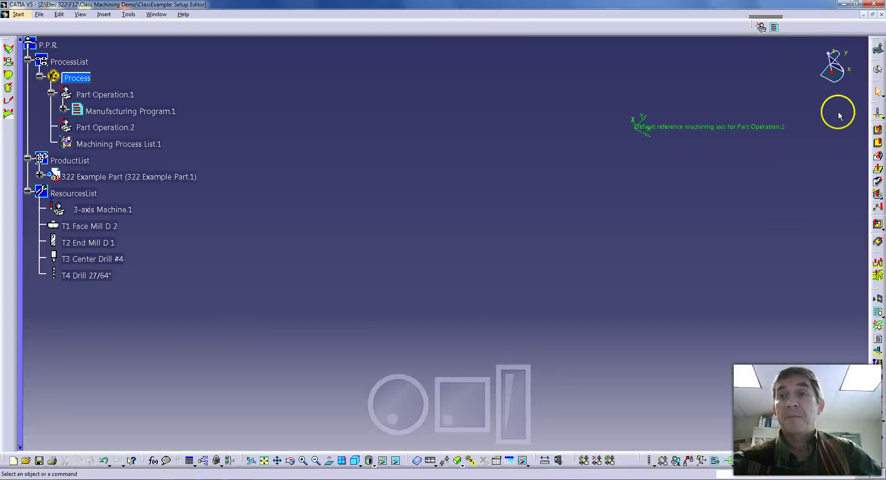
pyautogui.moveTo(875, 108); pyautogui.dragTo(529, 85)
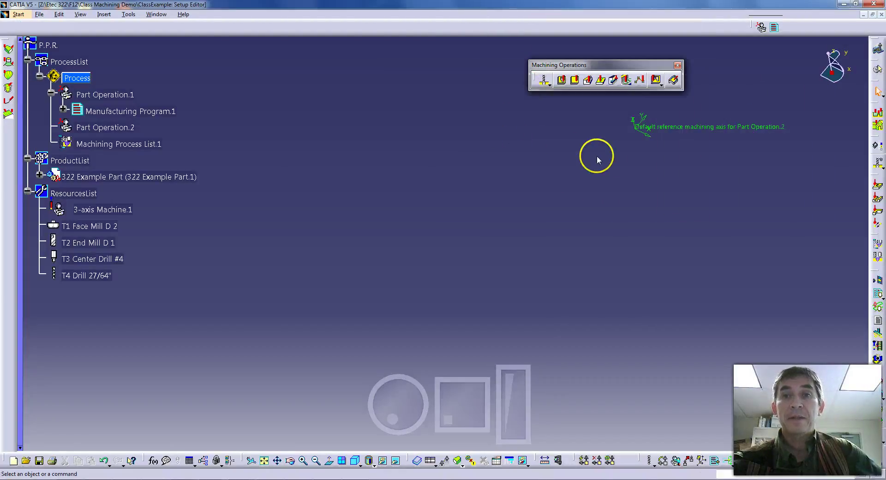
# Examine the available machining operations, including the drilling variants such as Boring, and Pocketing, Profile Contouring and Curve Following.
pyautogui.click(546, 82)
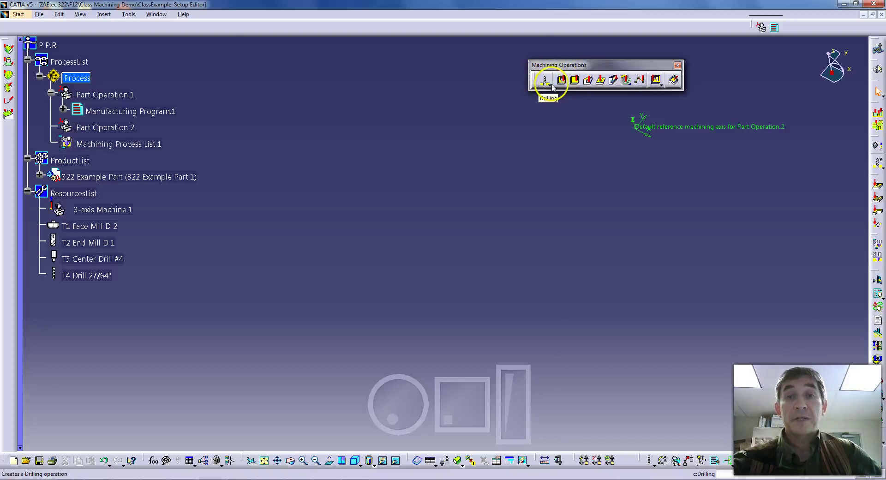
pyautogui.click(550, 83)
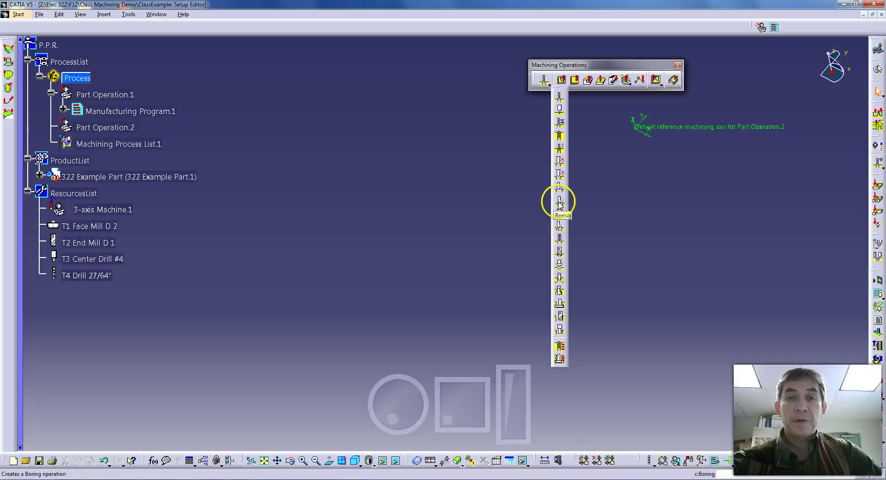
pyautogui.click(560, 227)
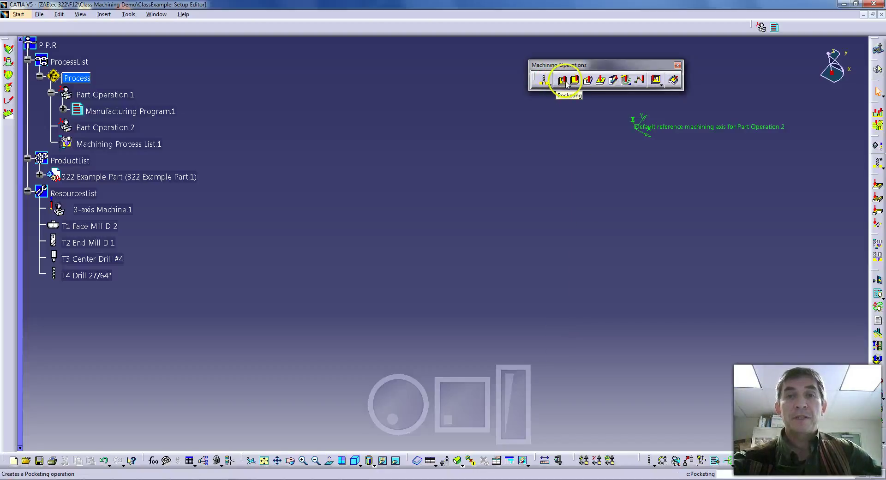
pyautogui.click(582, 81)
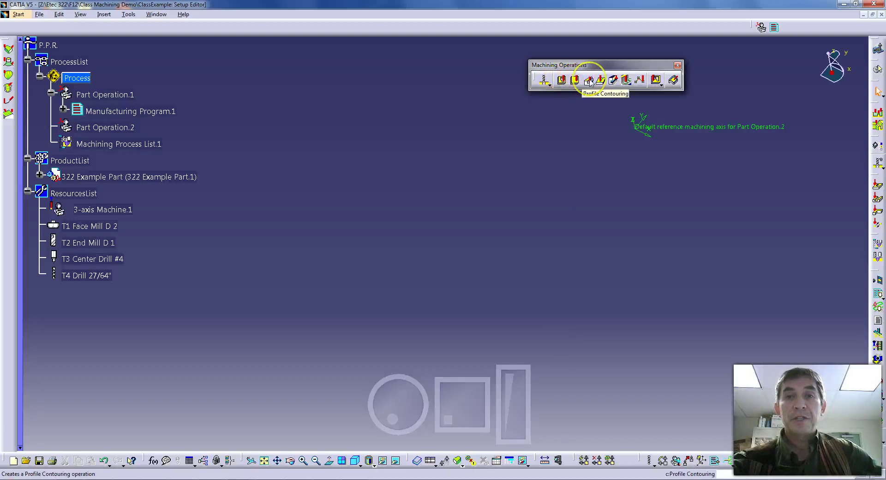
pyautogui.click(590, 81)
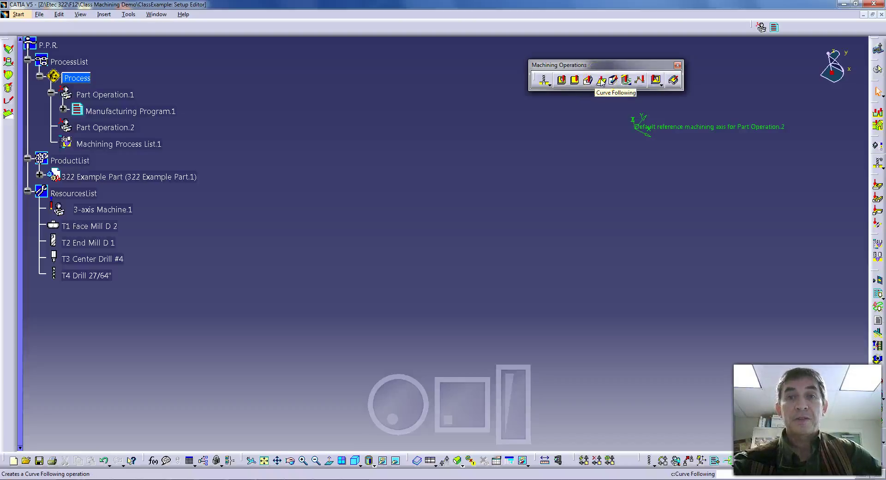
pyautogui.moveTo(601, 82); pyautogui.dragTo(586, 68)
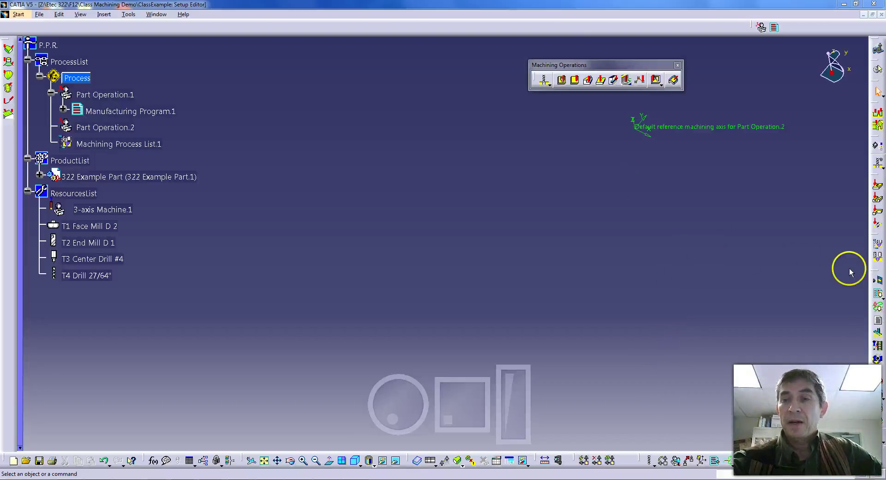
# Float the NC Output Management toolbar beside Machining Operations, and examine its options for generating NC code.
pyautogui.moveTo(874, 273); pyautogui.dragTo(526, 137)
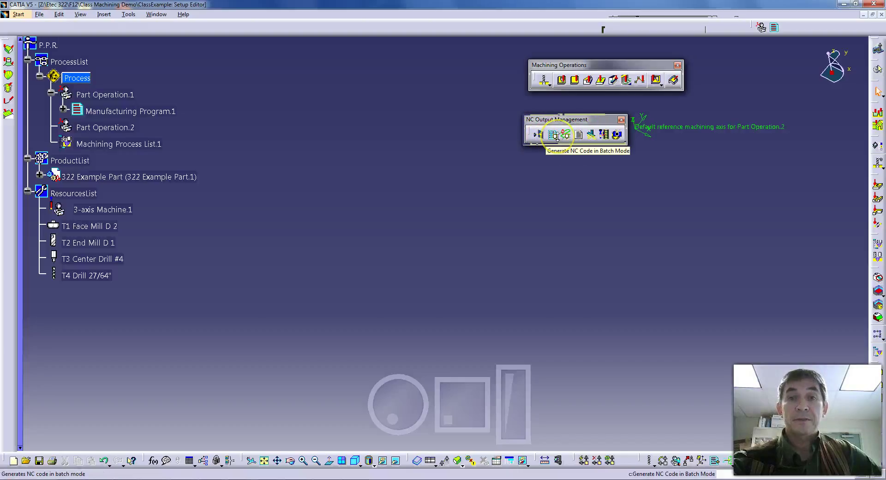
pyautogui.click(556, 136)
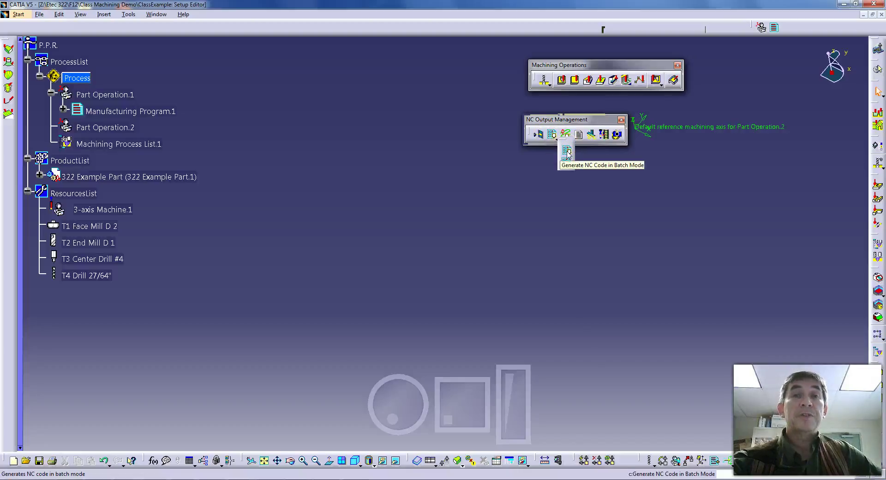
pyautogui.click(567, 162)
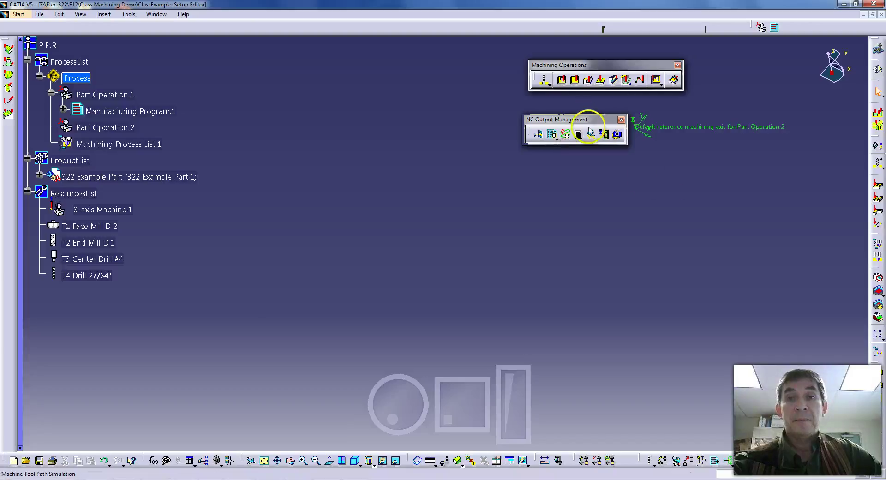
pyautogui.moveTo(760, 97); pyautogui.dragTo(757, 86)
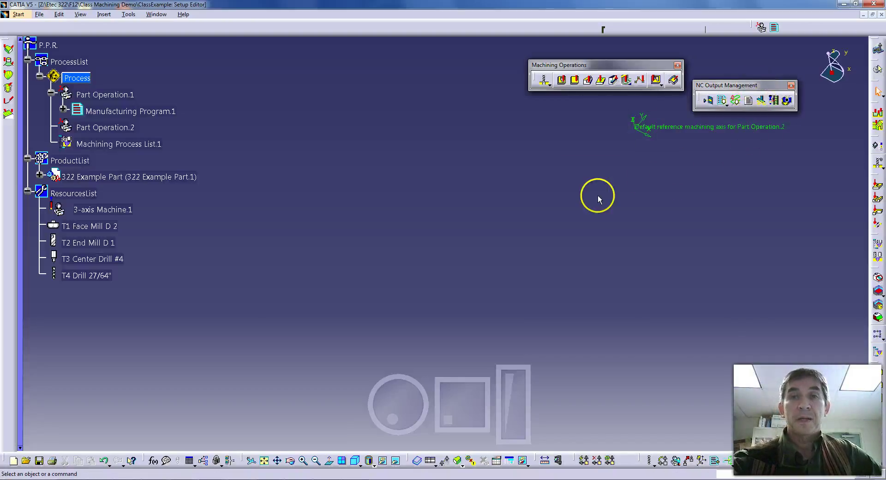